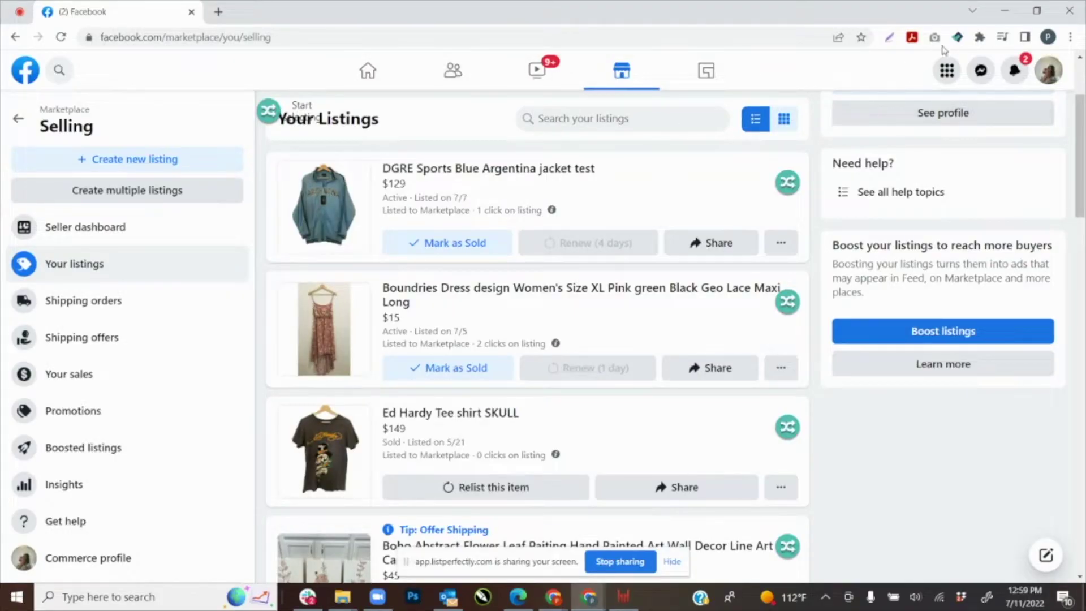
Confirm List Perfectly's Show "Copied" status setting is ticked, then start bulk selection of listings
click(957, 37)
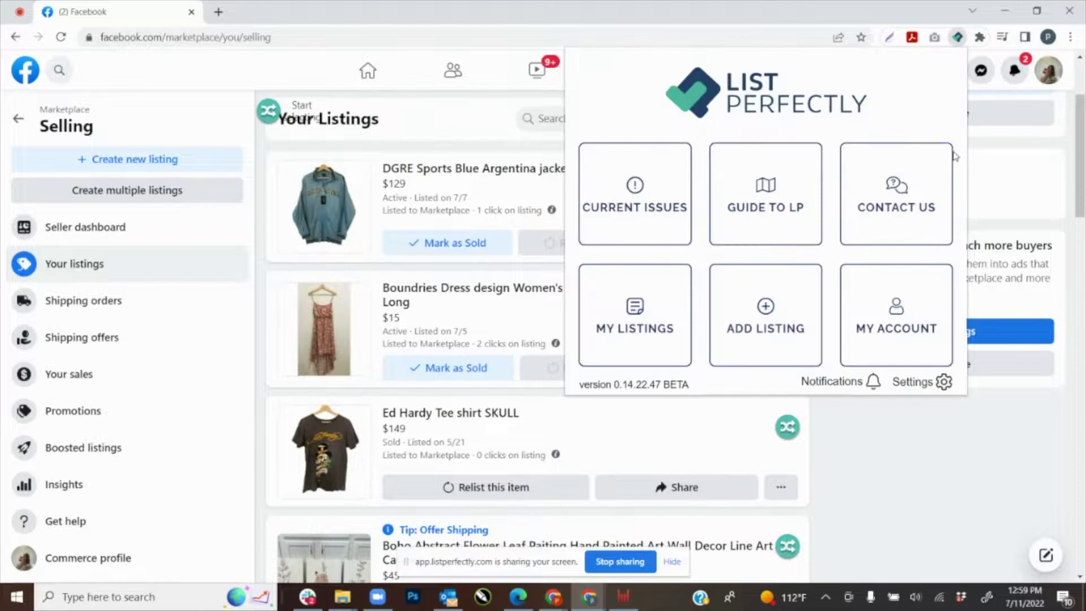
click(907, 383)
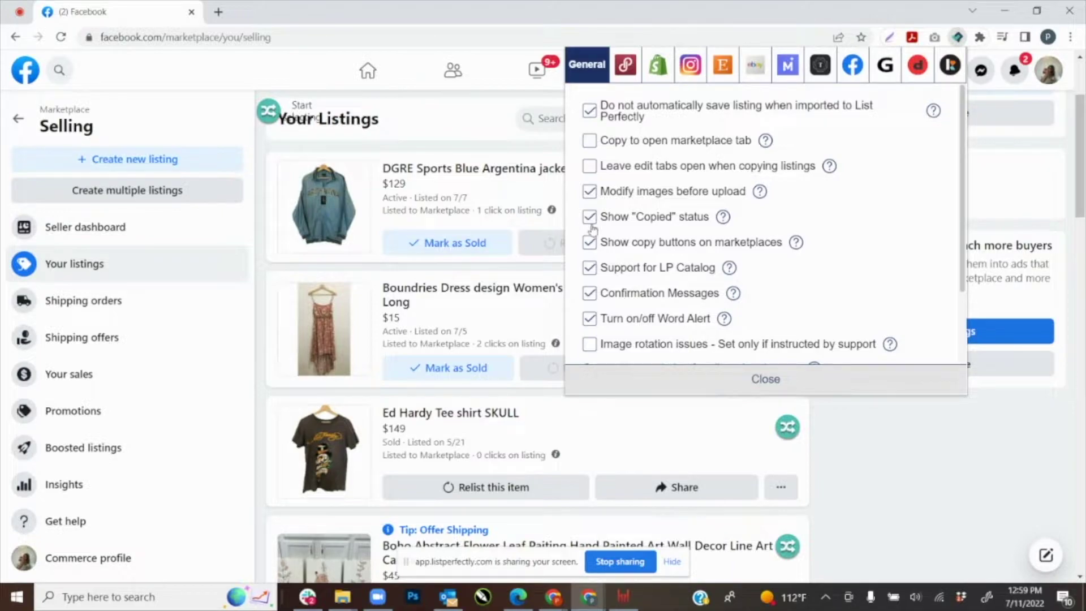
click(764, 379)
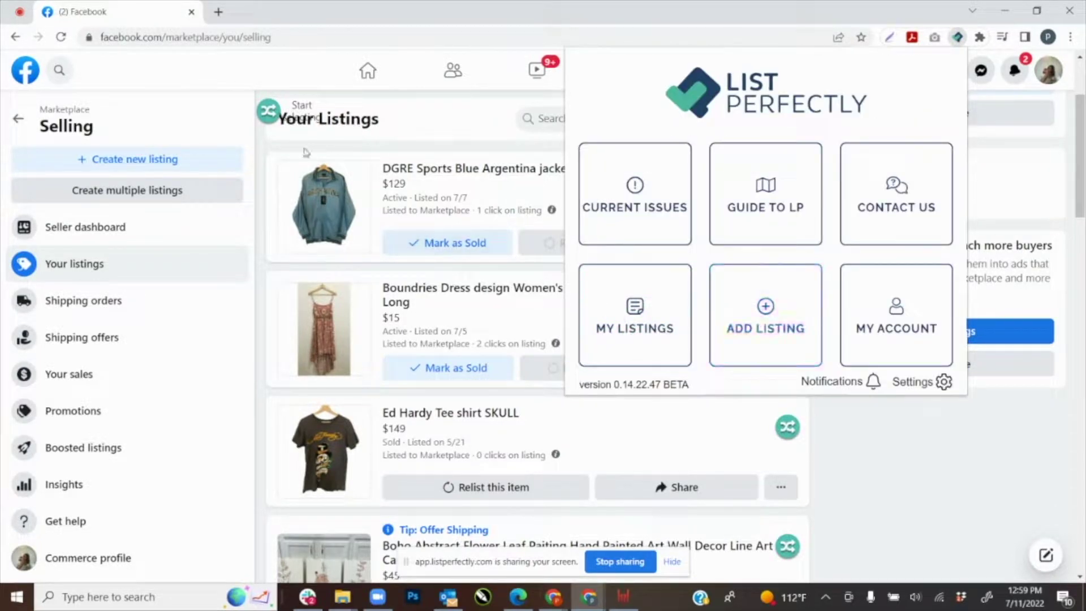
click(302, 126)
Select the first eight listings, from the DGRE Sports jacket through the Harley Davidson gray hoodie
click(333, 191)
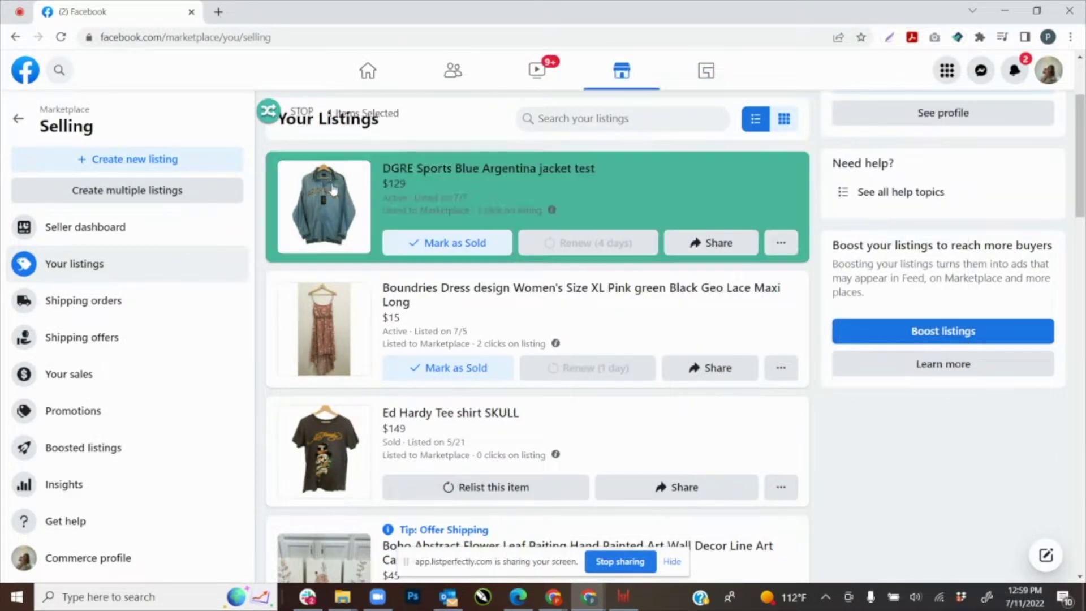
click(336, 314)
click(327, 434)
scroll(351, 407, down, 7)
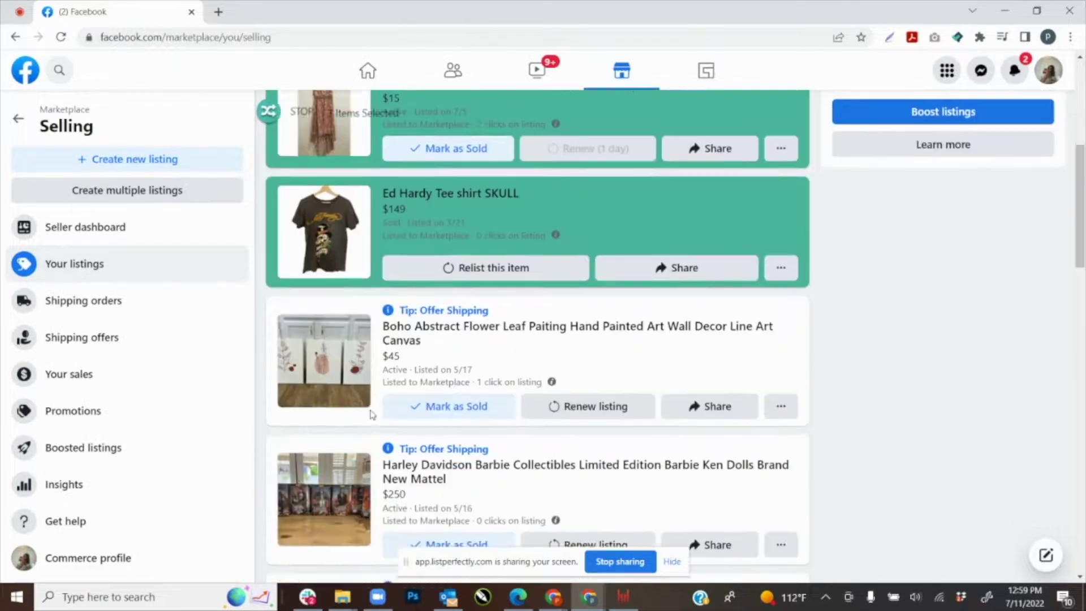
scroll(368, 373, down, 5)
click(343, 328)
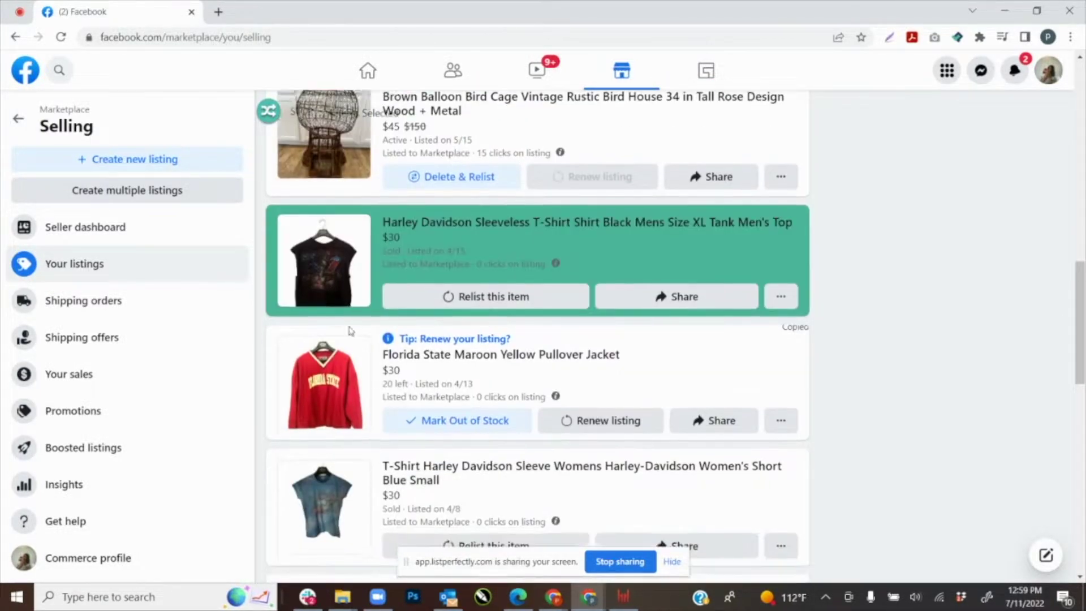
scroll(334, 299, down, 5)
click(322, 272)
click(332, 381)
scroll(333, 377, down, 5)
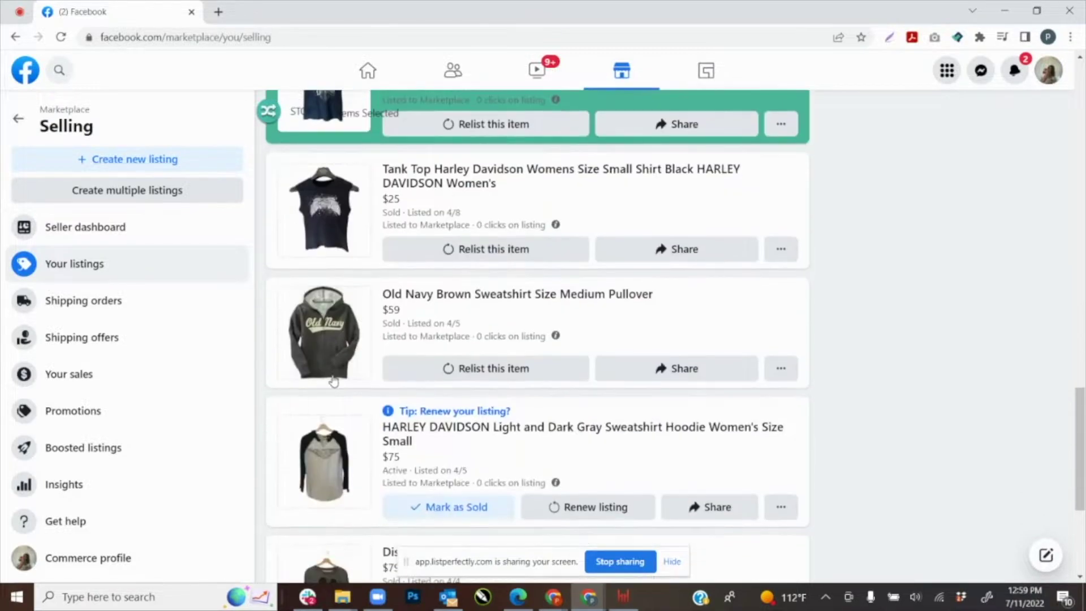
click(333, 352)
click(333, 431)
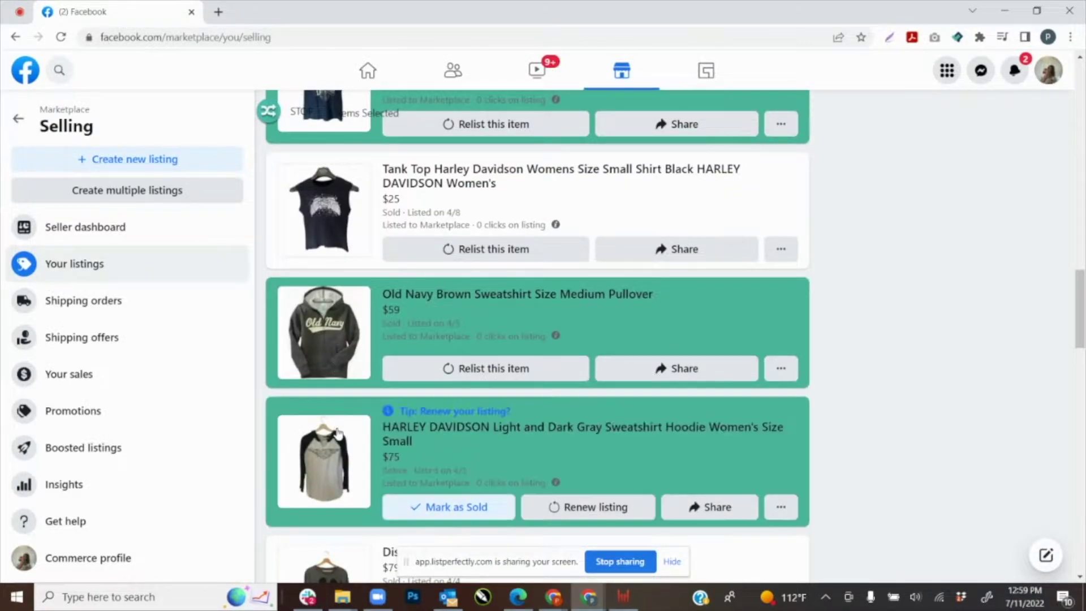
Select seven more listings, from the Garnet Hill cashmere sweater to the white Harley Davidson cap, then stop selecting
scroll(330, 405, down, 3)
click(332, 493)
scroll(331, 493, down, 3)
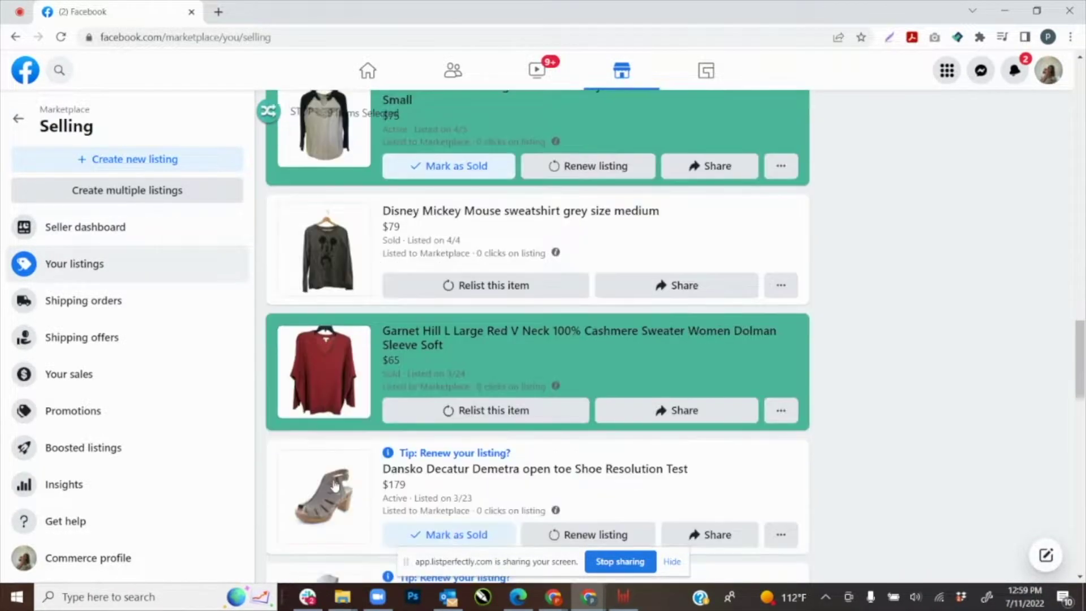
click(329, 421)
scroll(329, 421, down, 7)
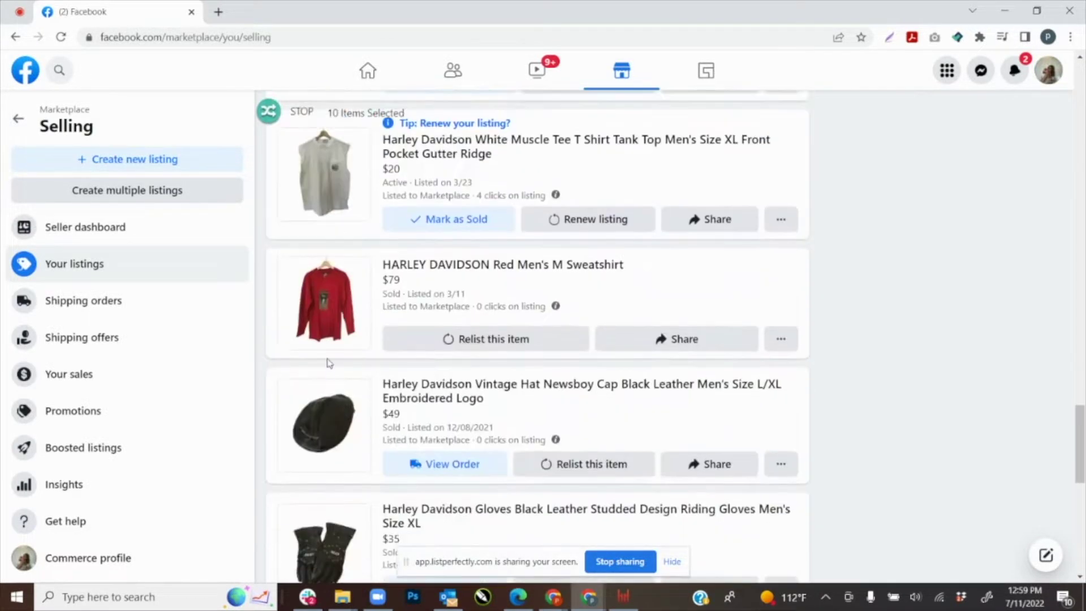
click(333, 333)
click(339, 408)
scroll(339, 407, down, 5)
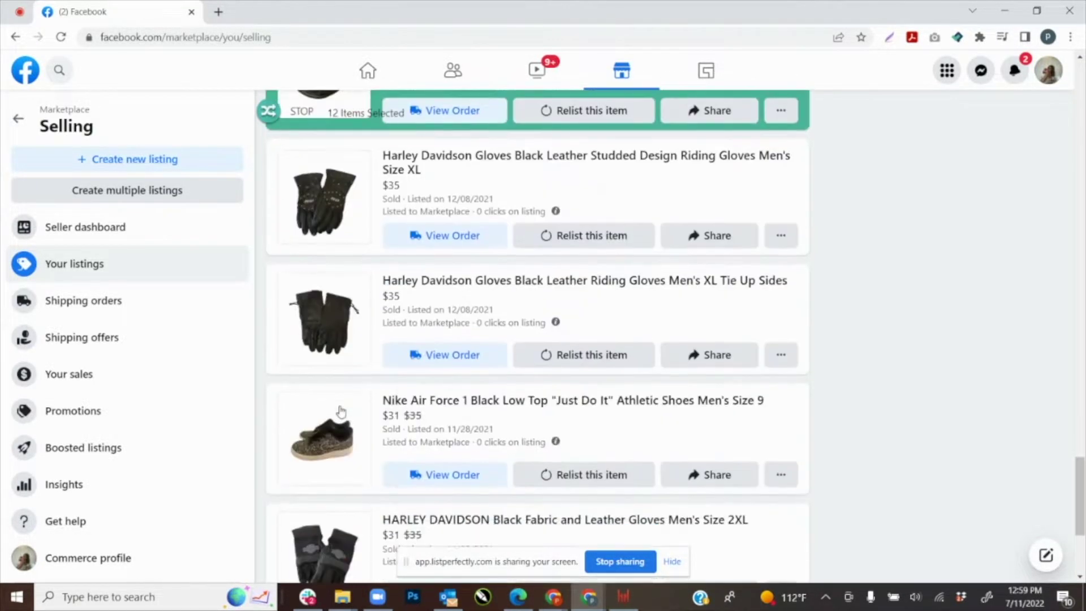
click(312, 355)
scroll(315, 341, down, 4)
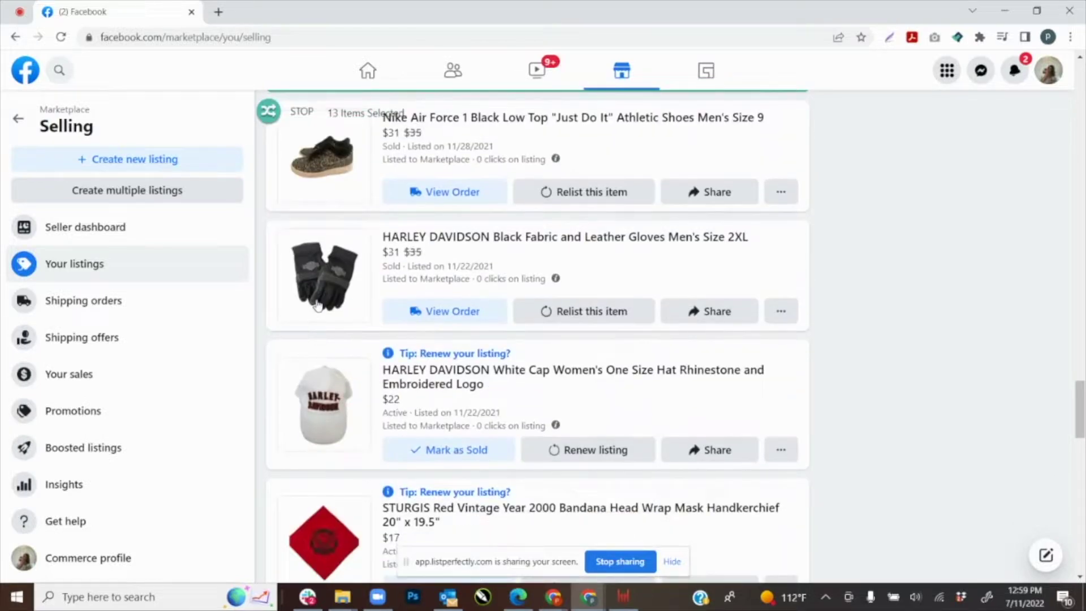
click(318, 305)
click(336, 386)
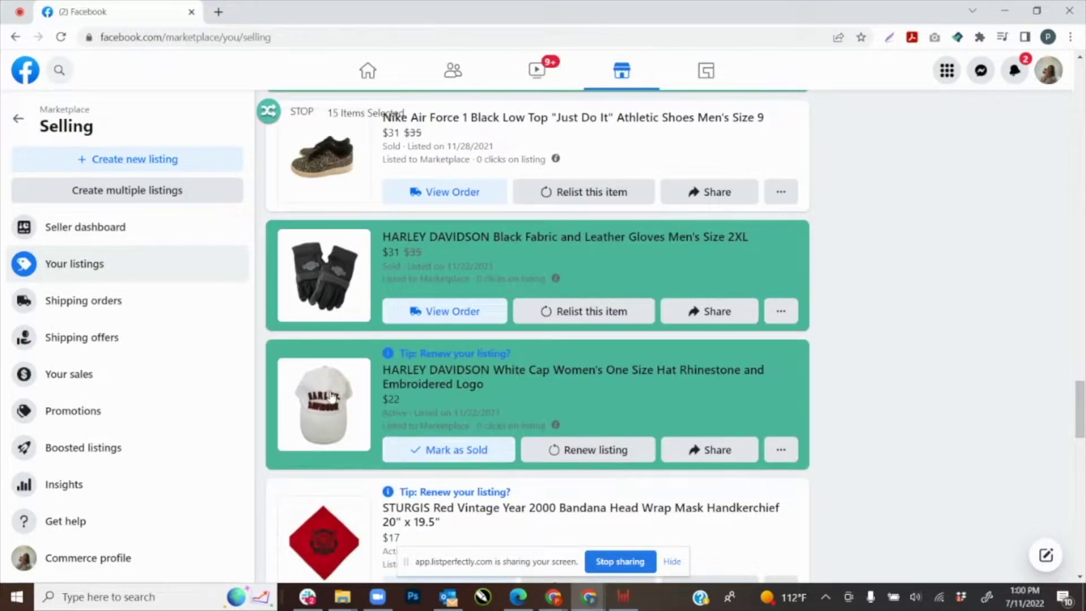
click(303, 113)
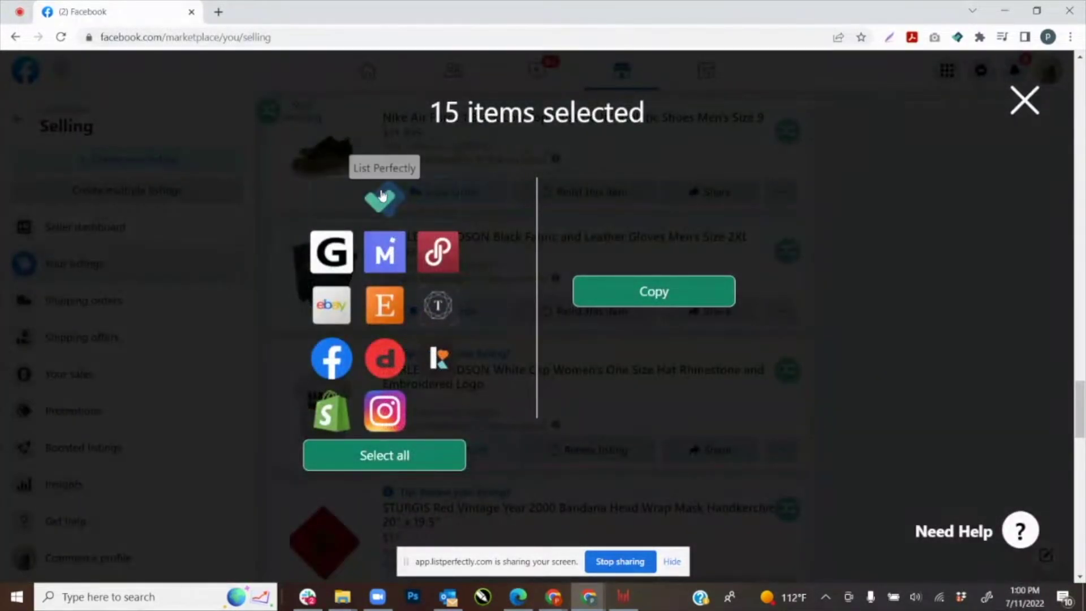
Copy the 15 selected Facebook listings into List Perfectly
click(642, 288)
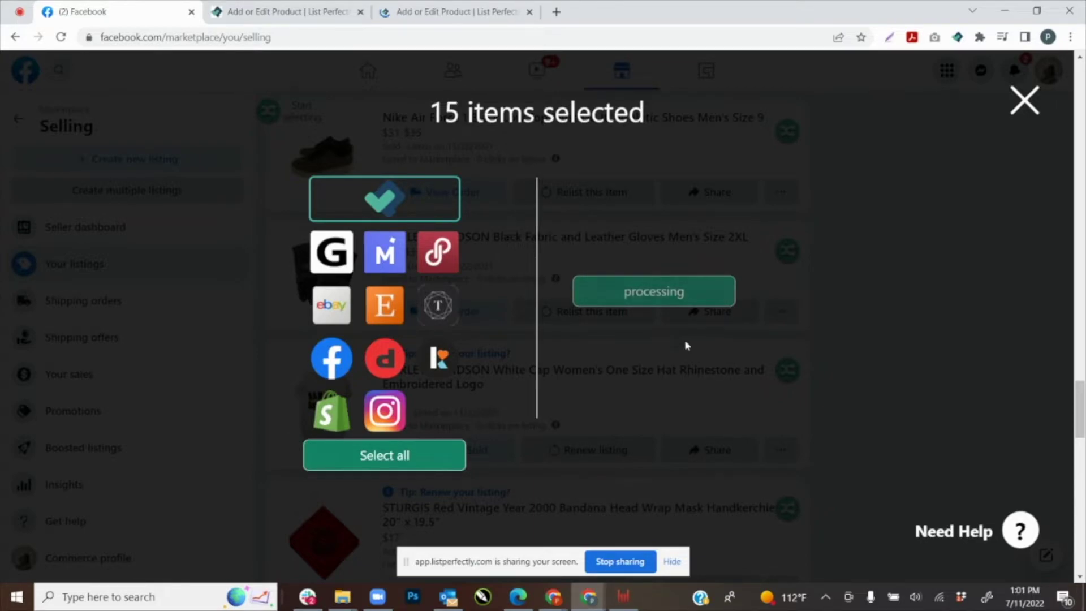
Save the first imported listing form to the List Perfectly catalog
click(277, 15)
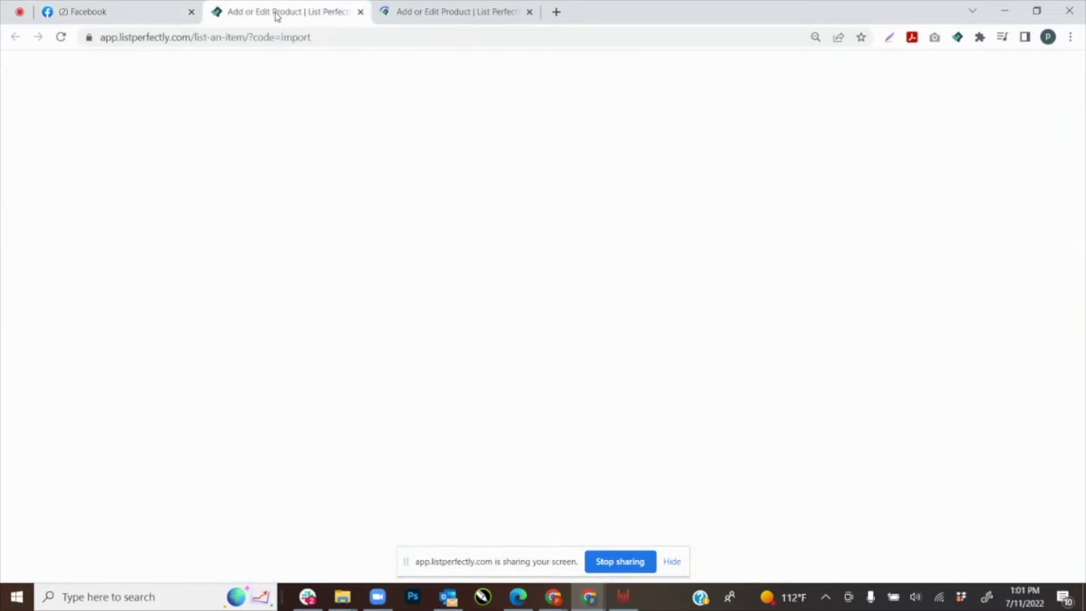
scroll(656, 331, down, 5)
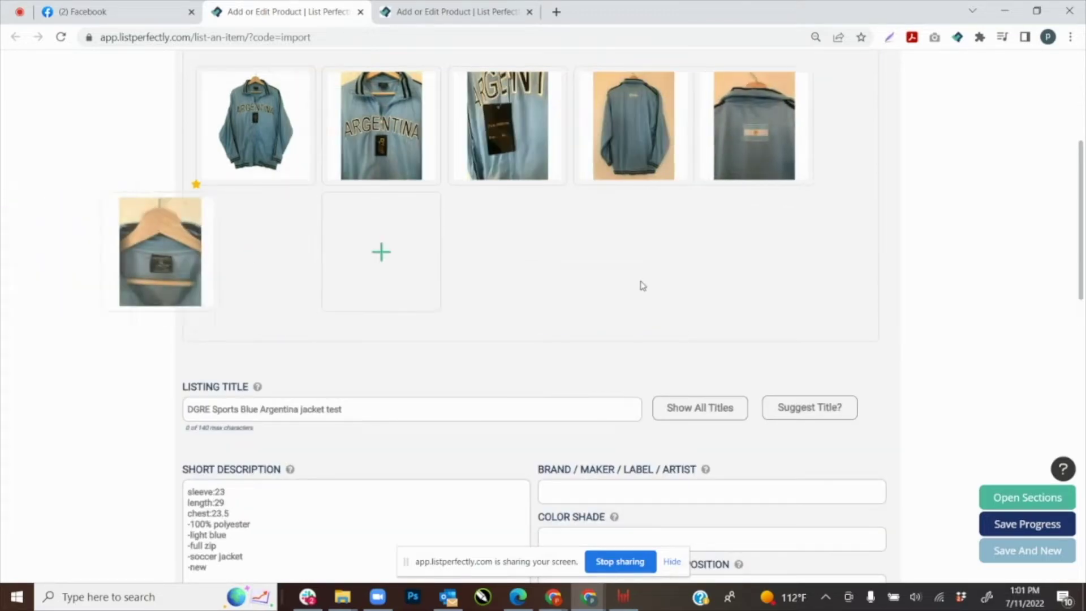
scroll(643, 286, down, 10)
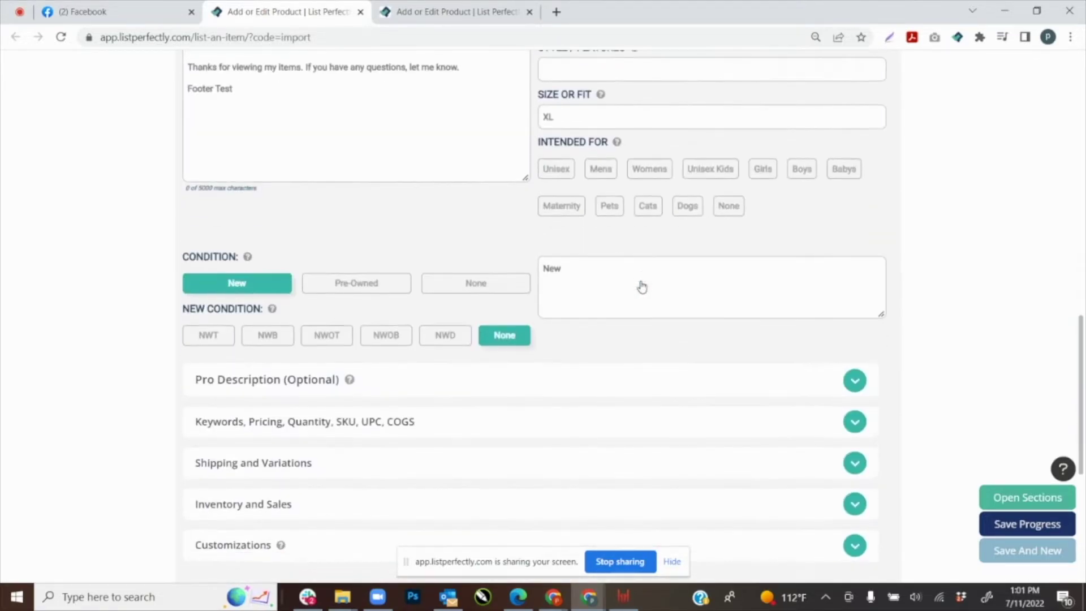
scroll(642, 286, down, 6)
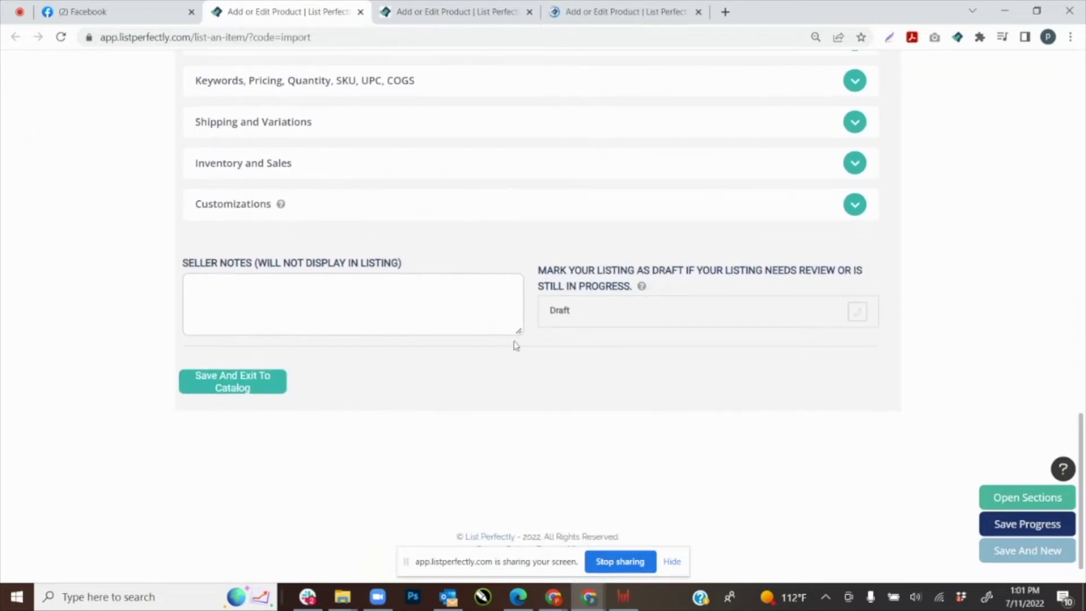
click(238, 387)
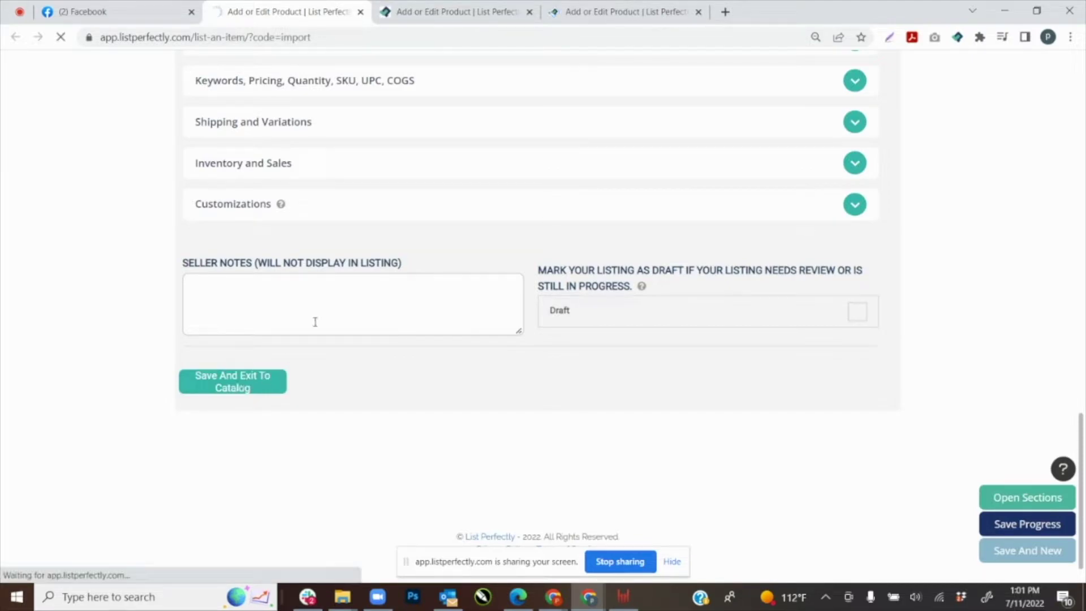
Save the imported dress listing form to the catalog
click(441, 15)
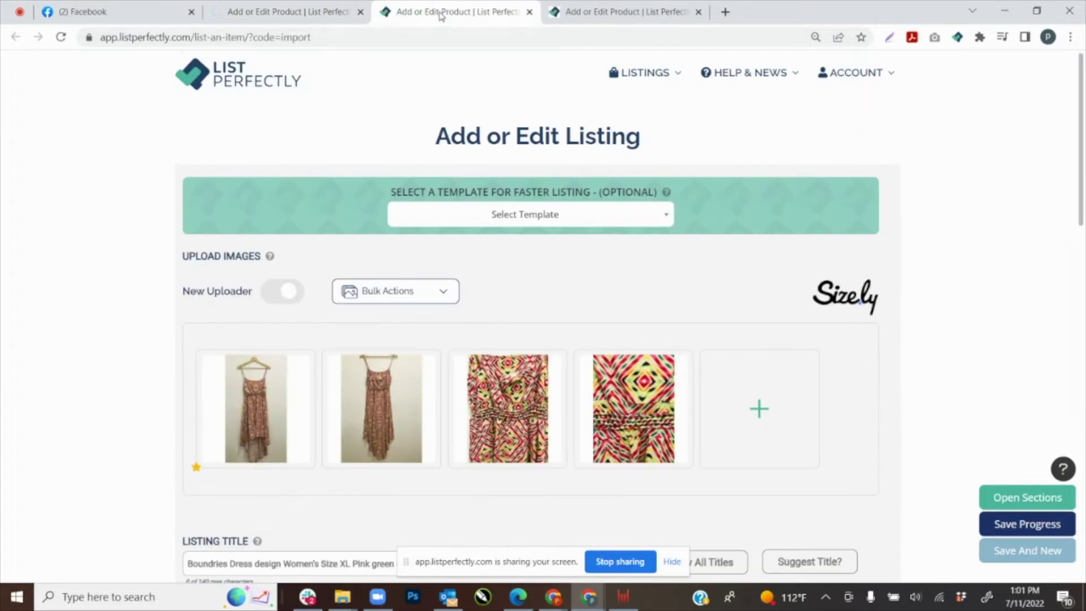
scroll(644, 300, down, 5)
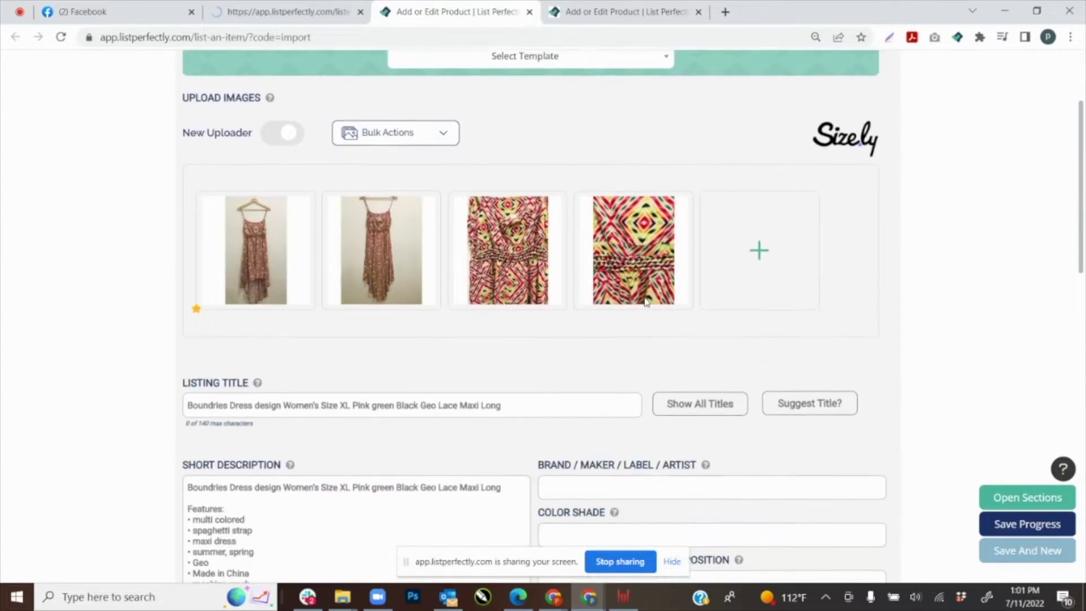
scroll(644, 297, down, 8)
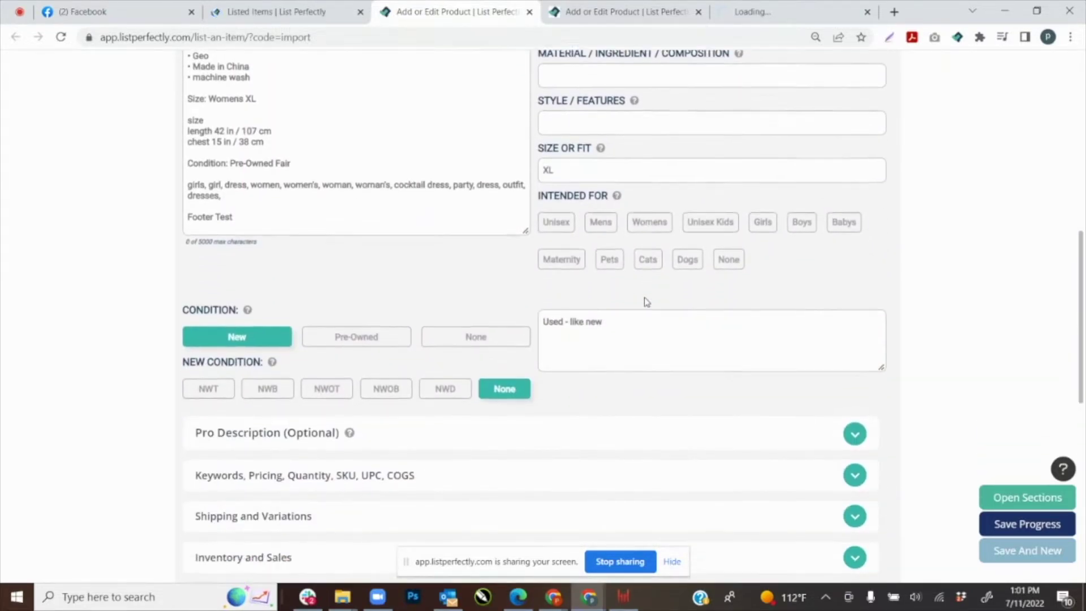
scroll(645, 297, down, 6)
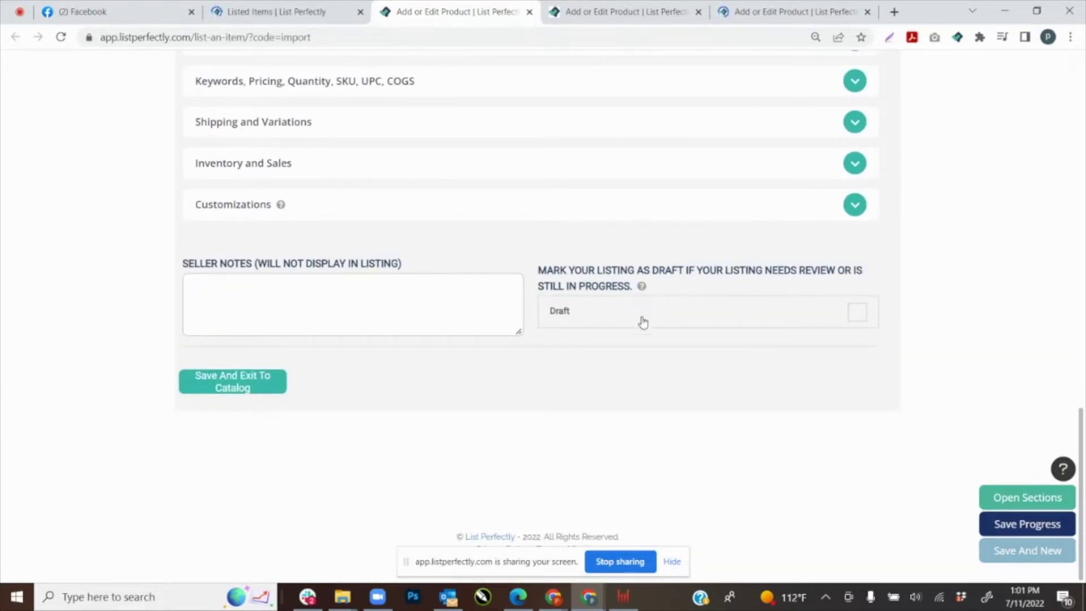
click(244, 387)
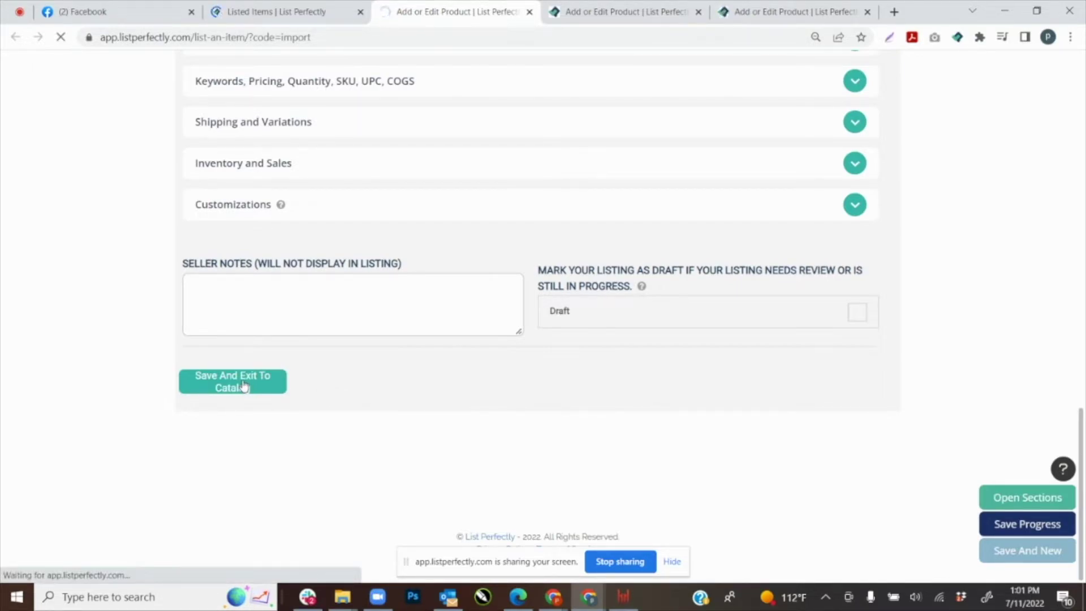
Save the imported Ed Hardy Tee shirt SKULL listing to the catalog
click(587, 15)
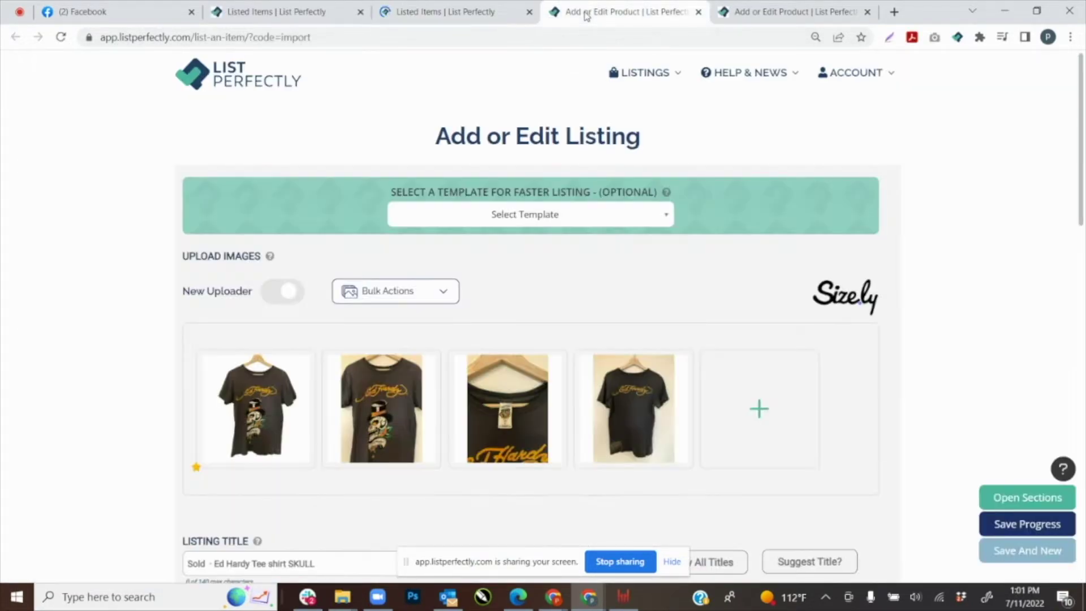
scroll(523, 290, down, 3)
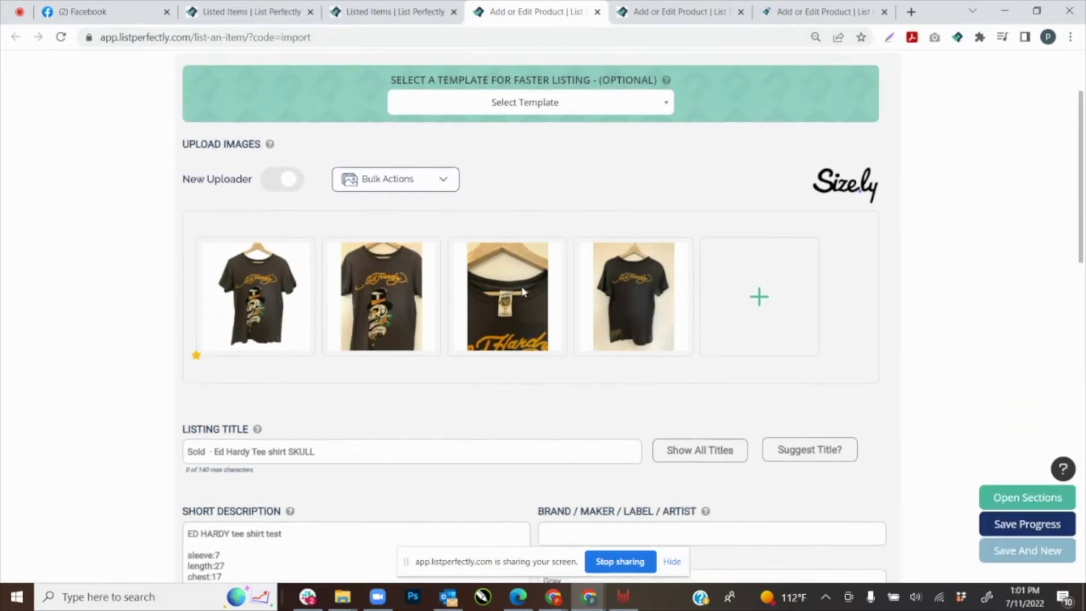
scroll(523, 290, down, 5)
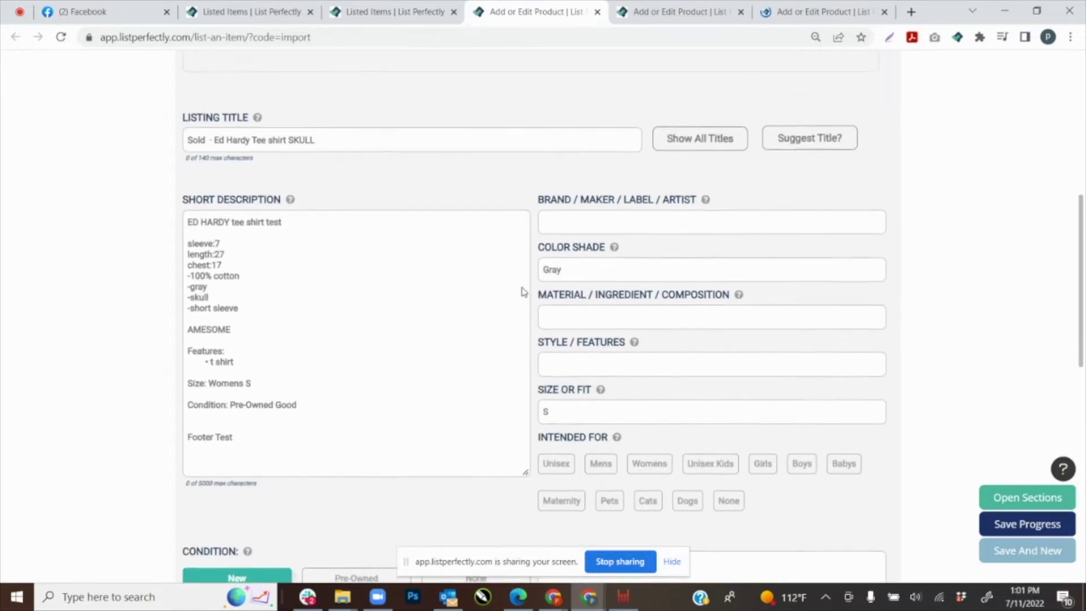
scroll(522, 288, down, 2)
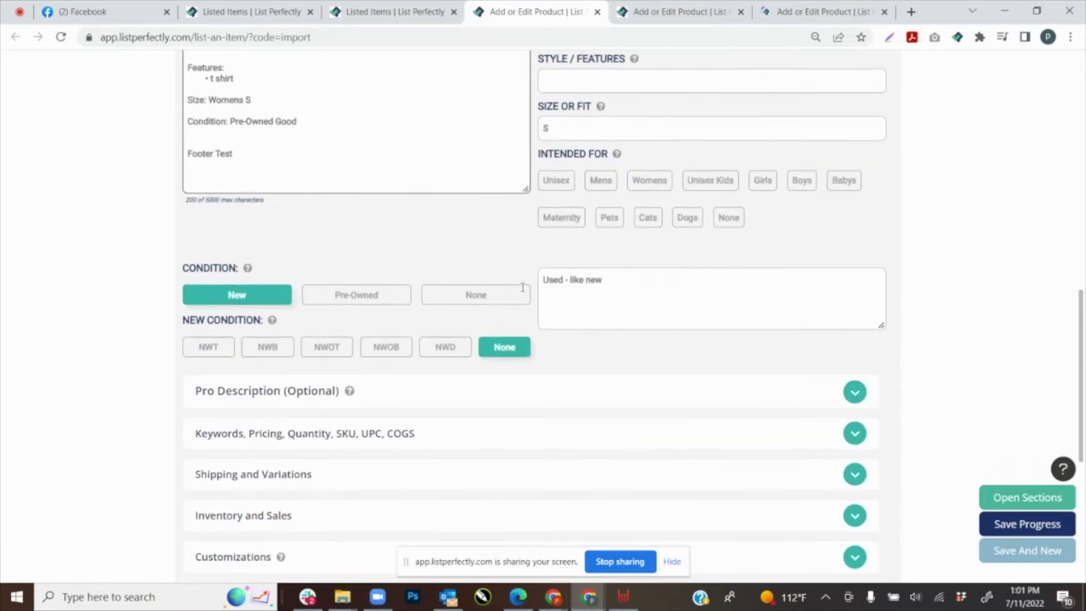
scroll(521, 294, down, 4)
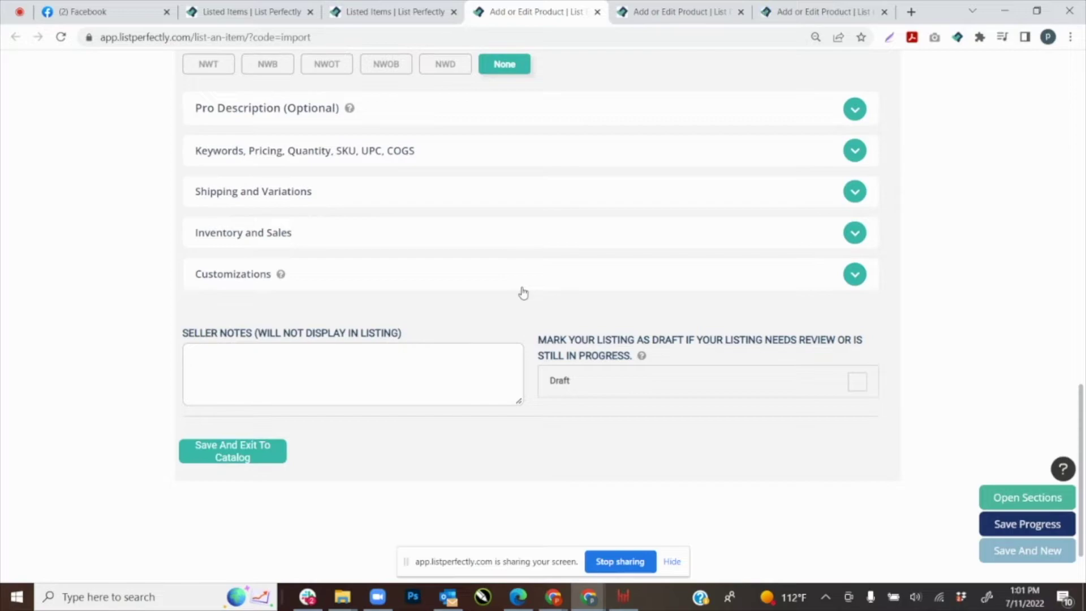
scroll(523, 292, down, 1)
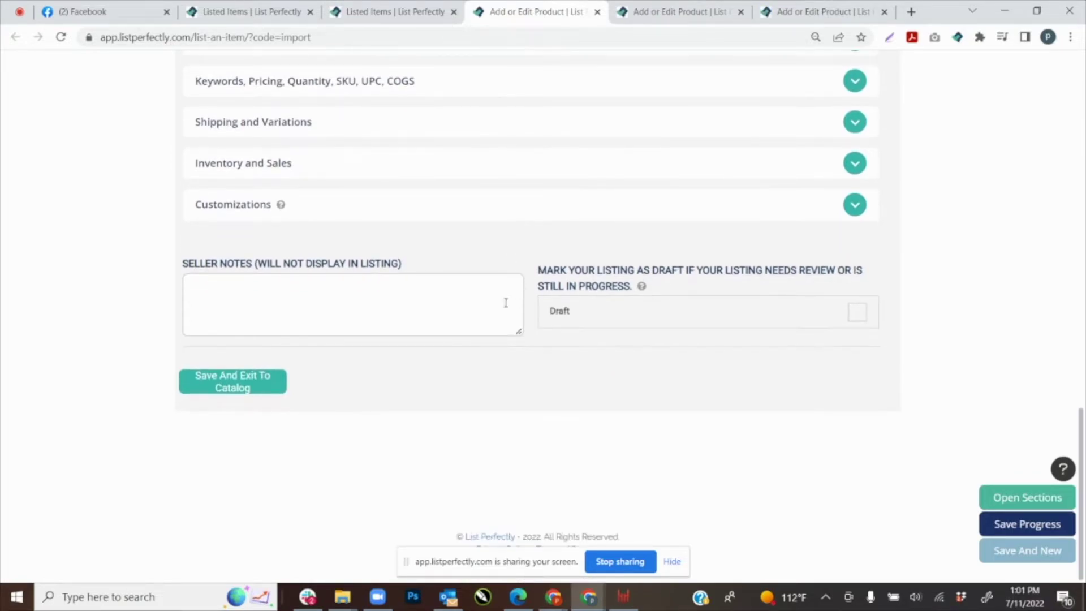
click(247, 387)
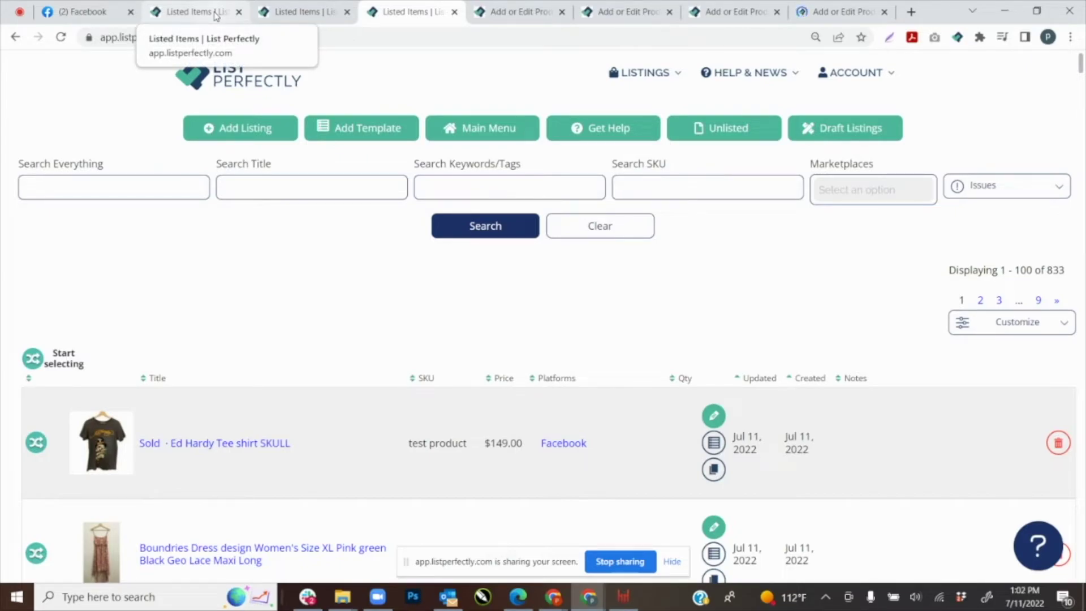
Review the Listed Items catalog, now showing 833 items with the newest imports first
click(215, 15)
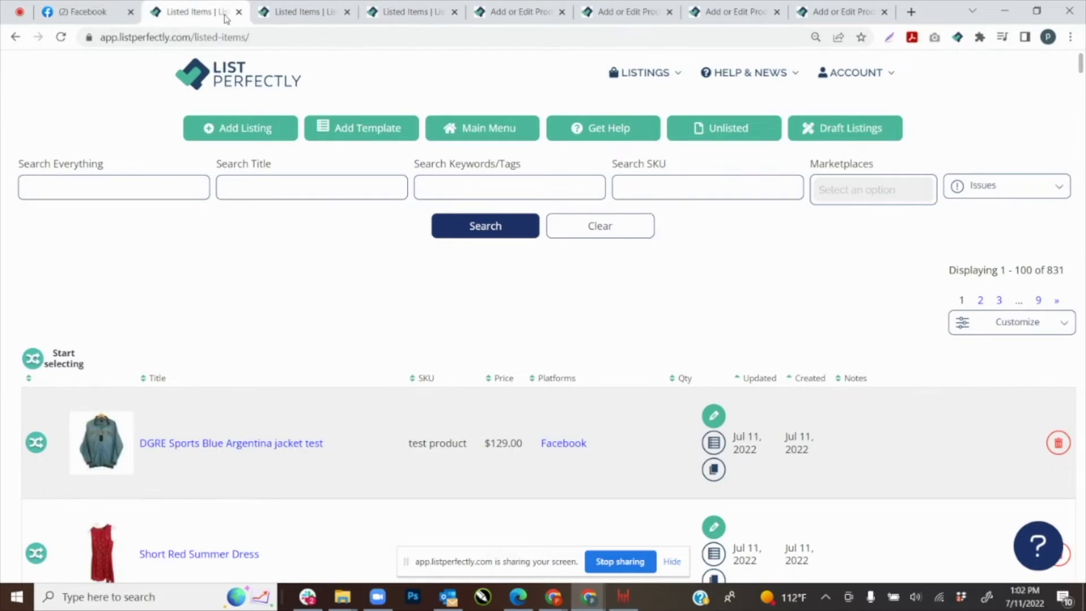
click(299, 19)
click(398, 17)
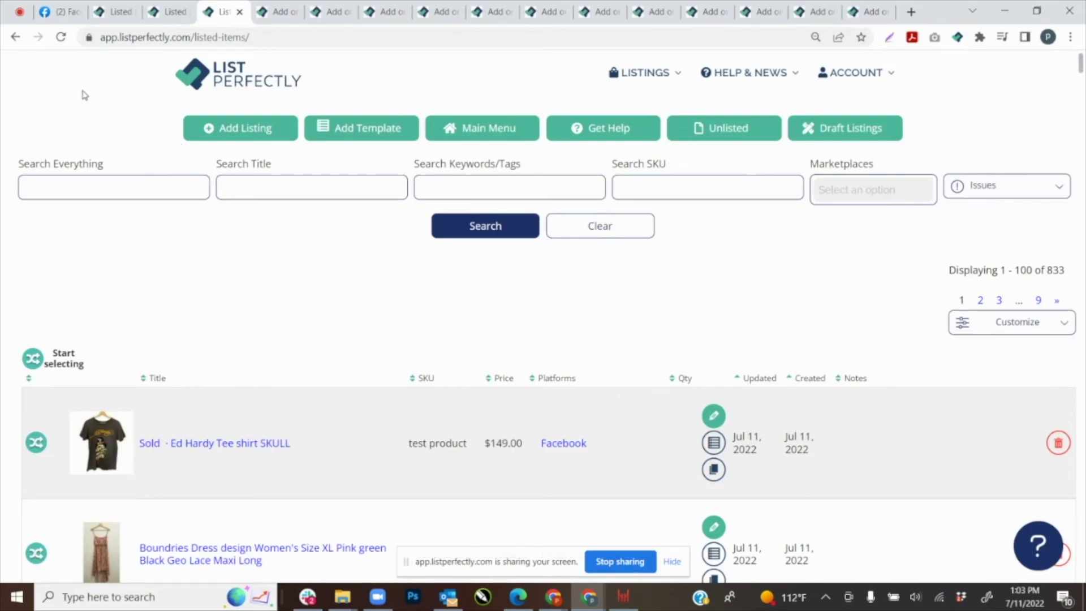
Close all tabs right of Facebook, dismiss the copy panel, and reload the Selling page
right_click(61, 16)
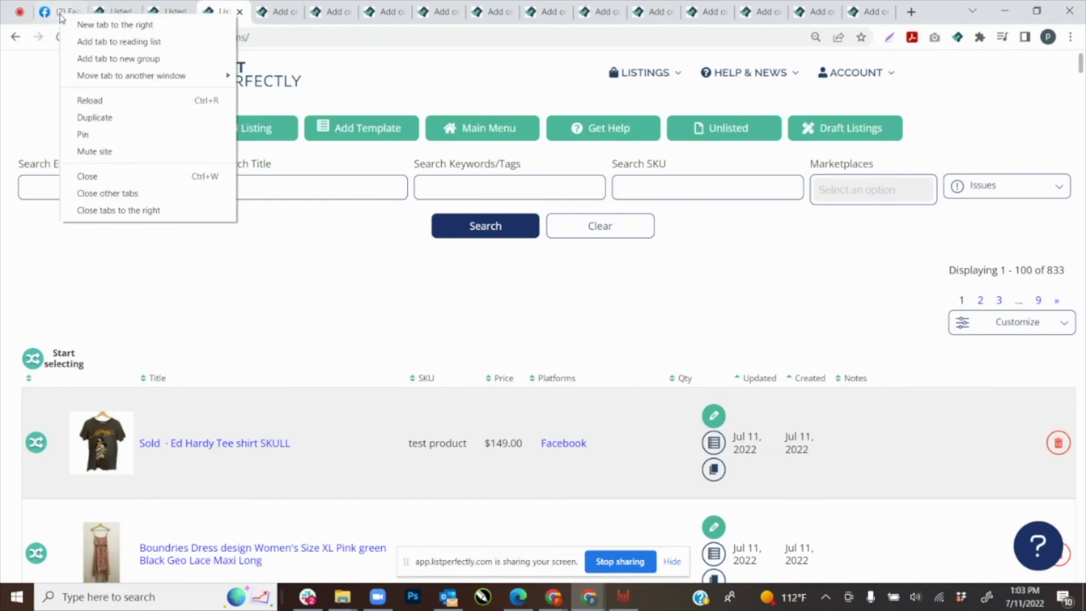
click(114, 210)
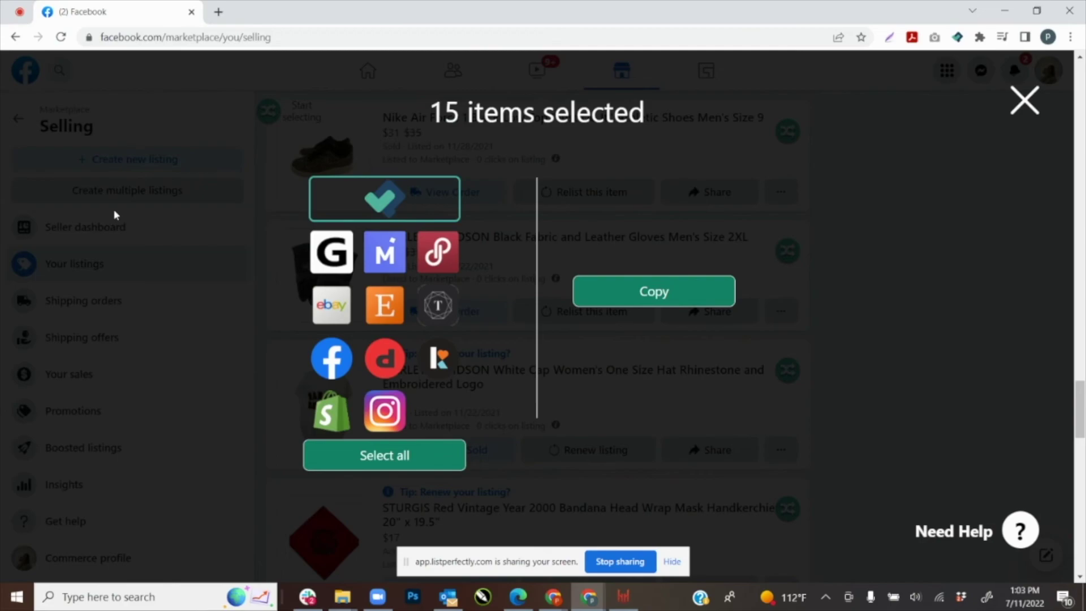
click(172, 131)
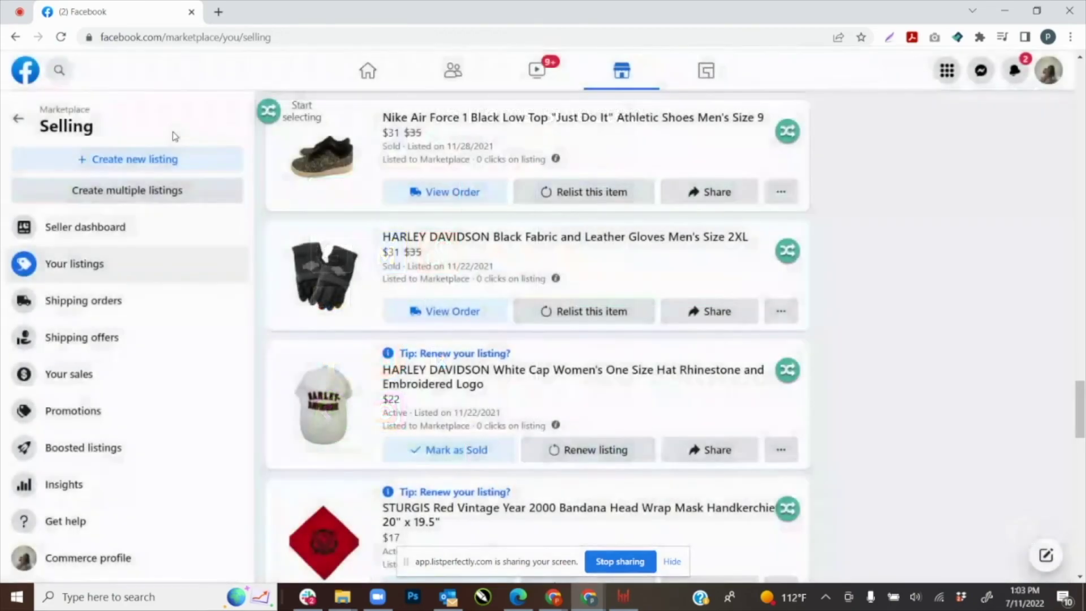
click(62, 39)
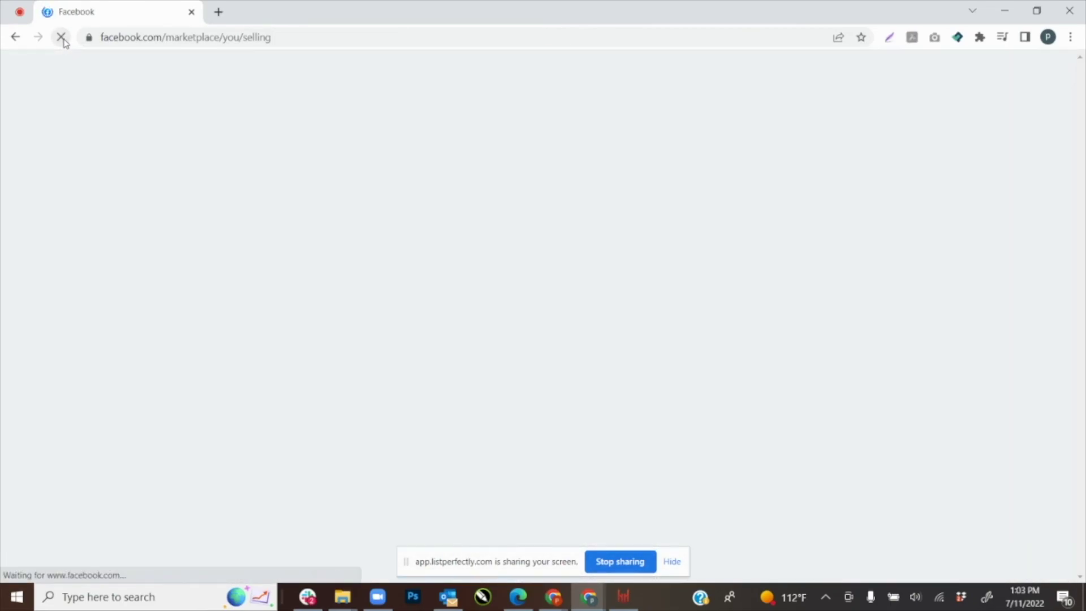
scroll(402, 266, down, 5)
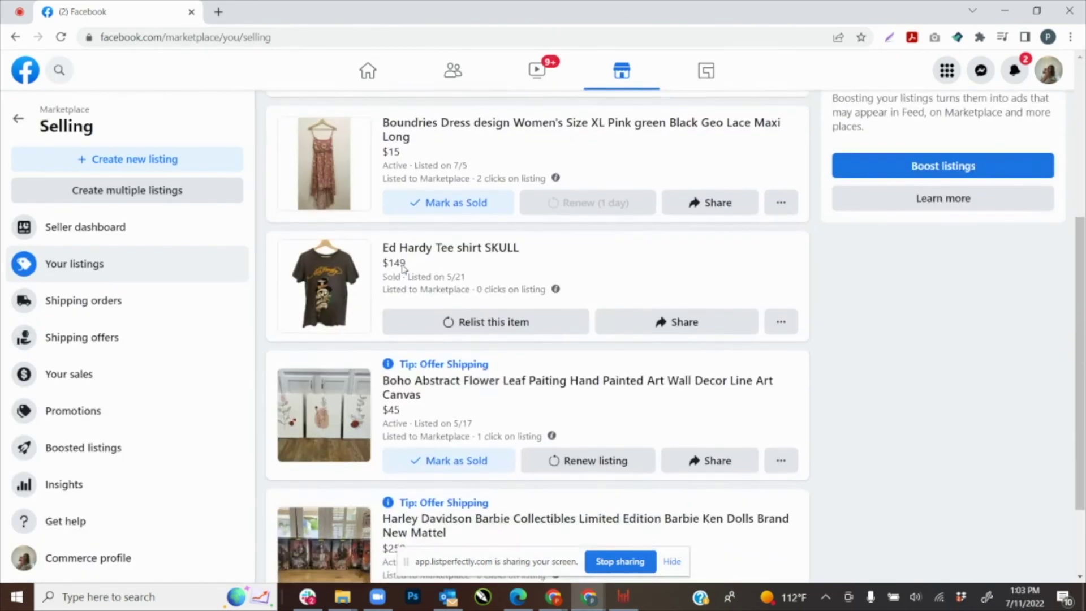
scroll(402, 267, up, 3)
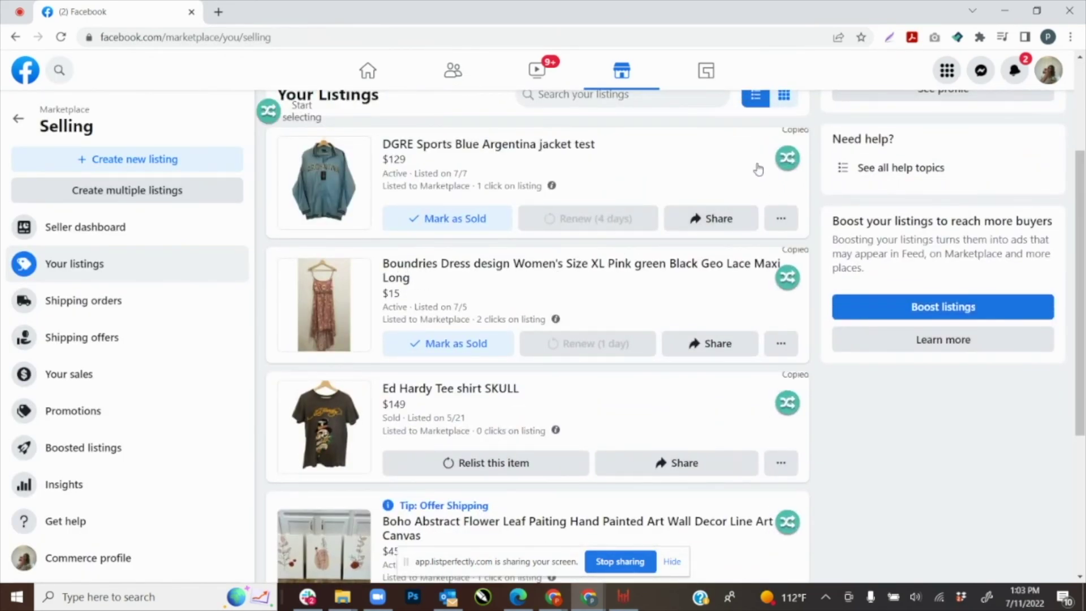